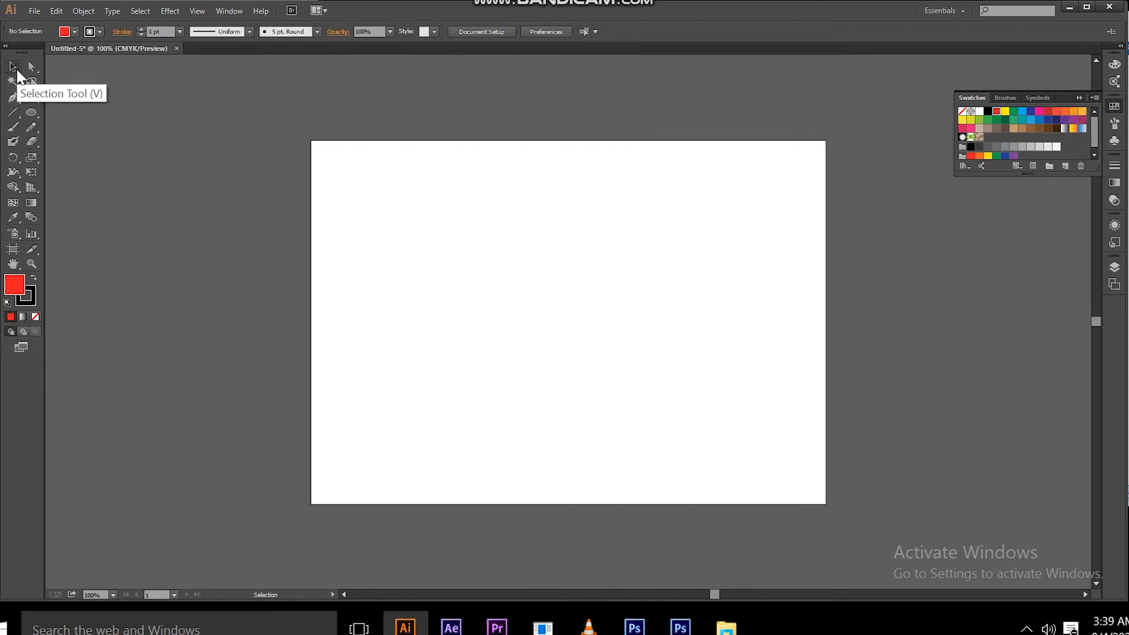
Draw a red rectangle about 11.15 cm wide and 10.2 cm high near the middle of the artboard.
click(33, 112)
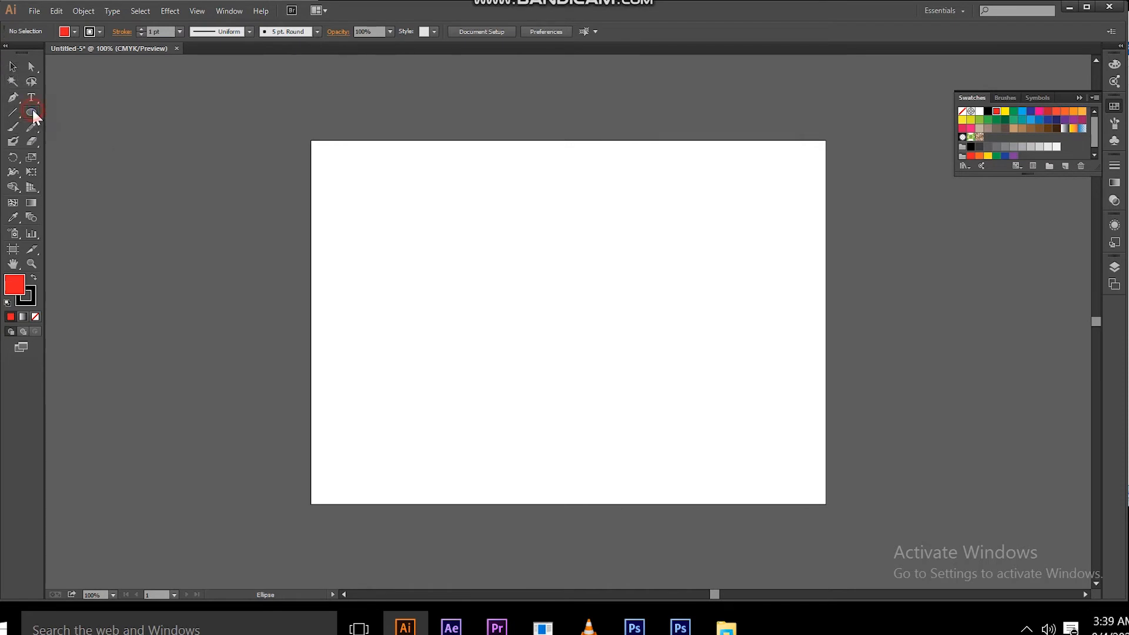
click(17, 67)
key(m)
drag(468, 244, 662, 420)
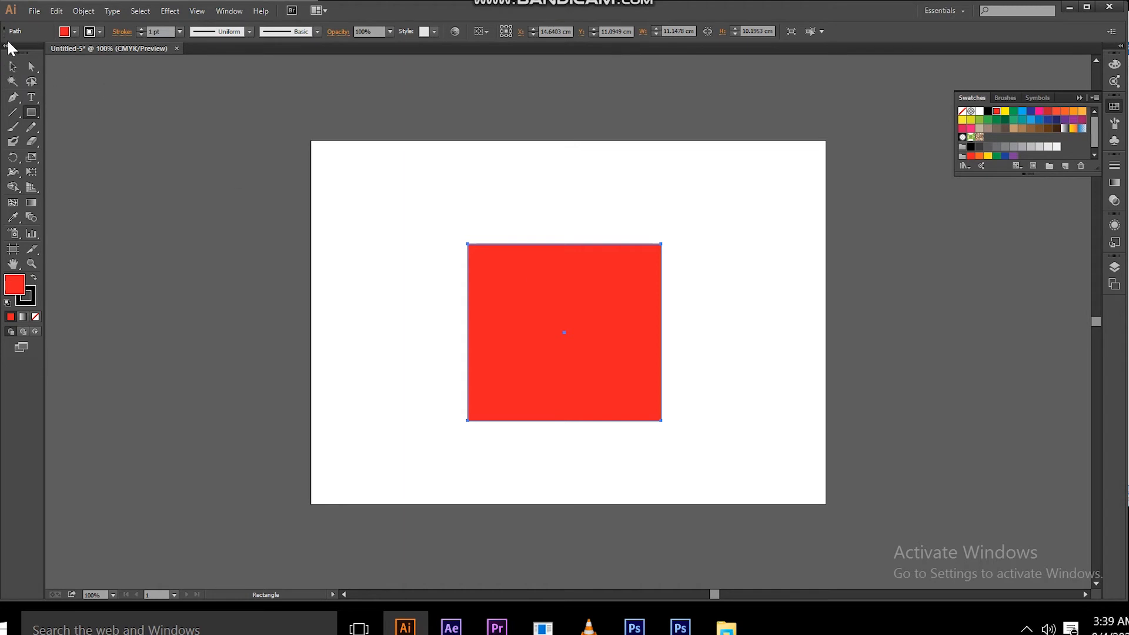
Move the rectangle up and slightly right to about X 15.5 cm, Y 8.7 cm, and deselect it.
click(12, 67)
drag(601, 369, 614, 280)
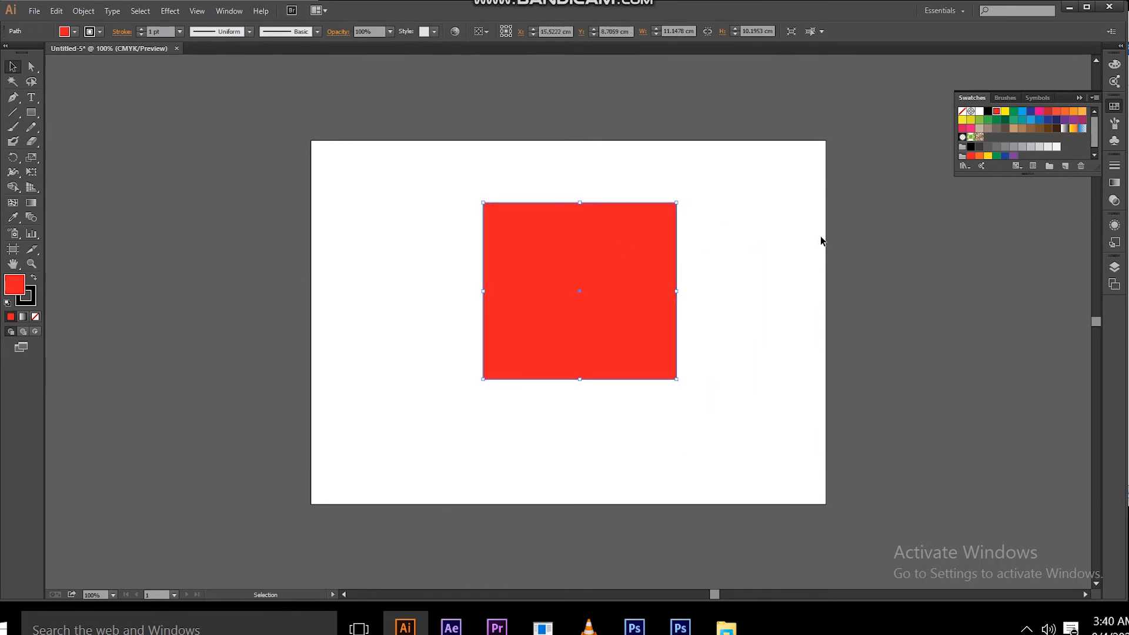
click(764, 214)
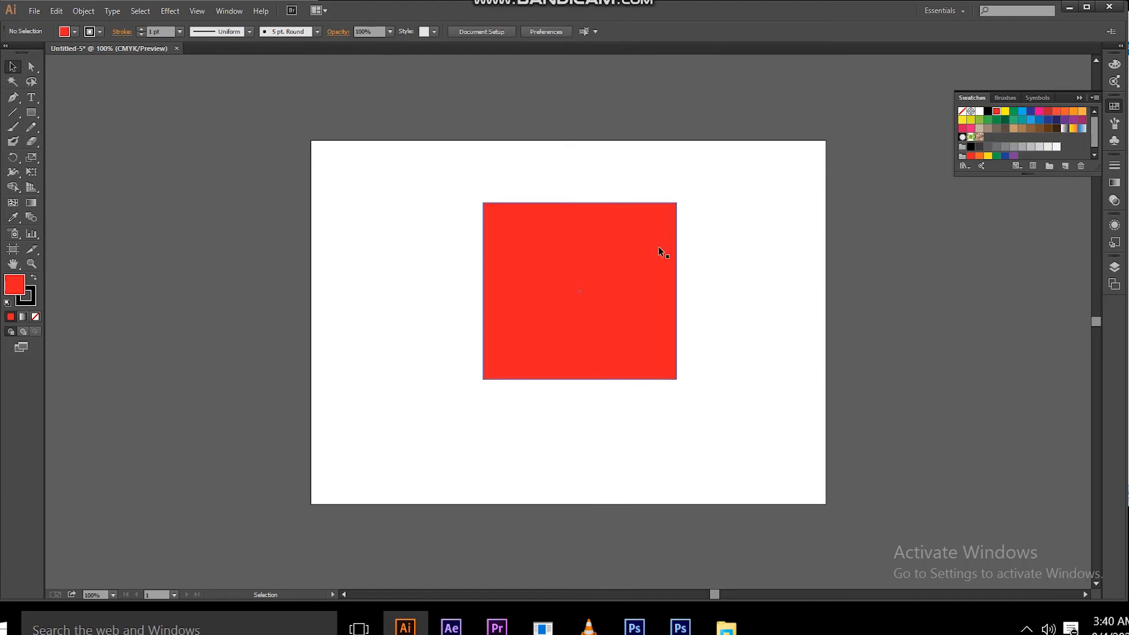
Shrink the rectangle from its upper-right corner to about 9.42 × 8.58 cm with a slight rotation, and delete it.
click(622, 238)
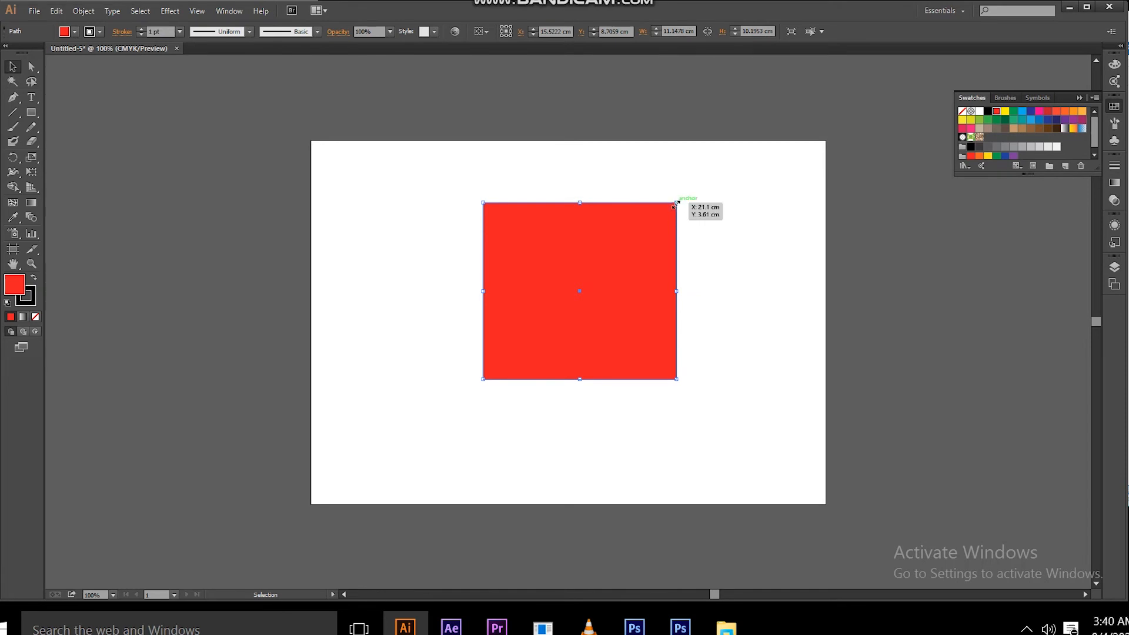
drag(676, 201, 646, 232)
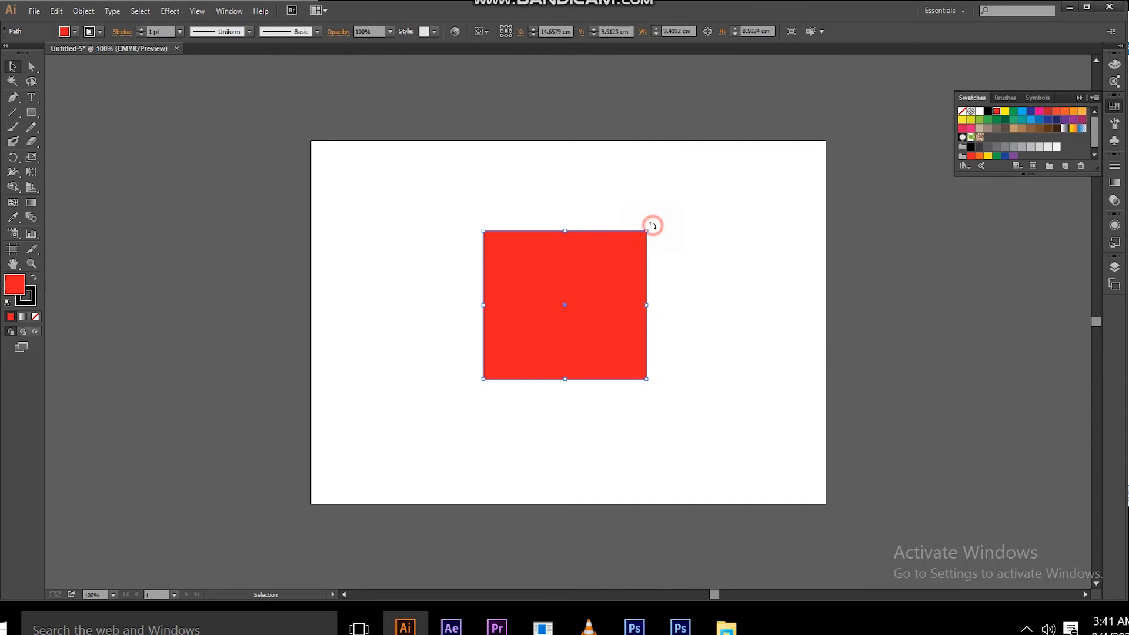
mouse_move(653, 225)
mouse_down()
mouse_move(579, 180)
mouse_move(500, 177)
mouse_move(571, 165)
mouse_move(638, 235)
mouse_move(573, 169)
mouse_move(545, 159)
mouse_move(612, 168)
mouse_move(650, 277)
mouse_move(650, 326)
mouse_move(704, 237)
mouse_move(653, 169)
mouse_move(670, 211)
mouse_up()
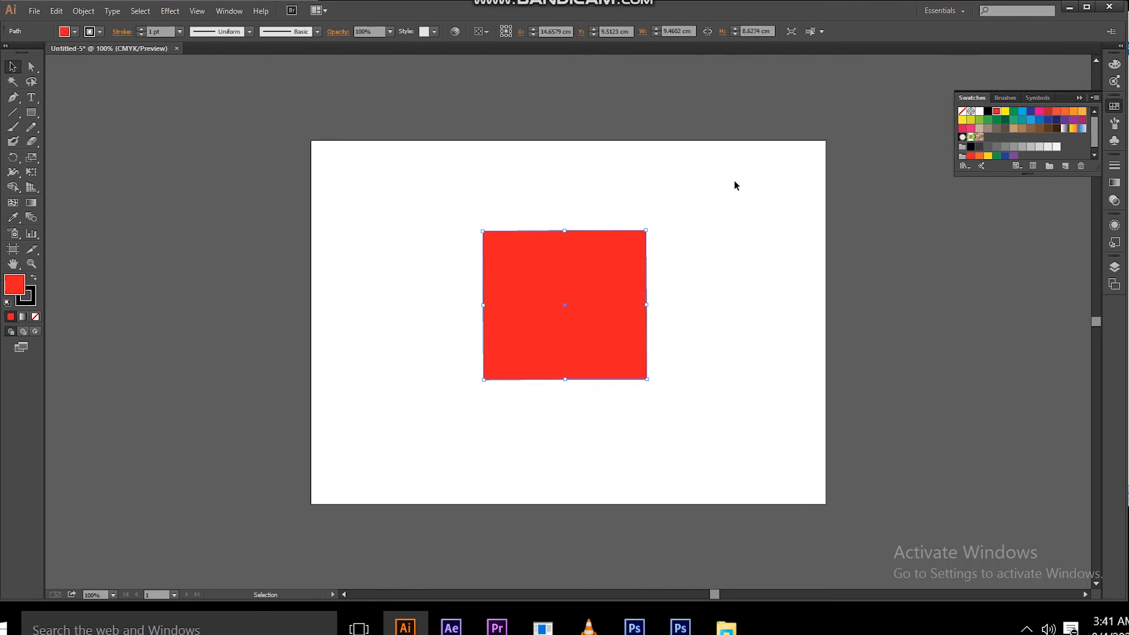
key(Delete)
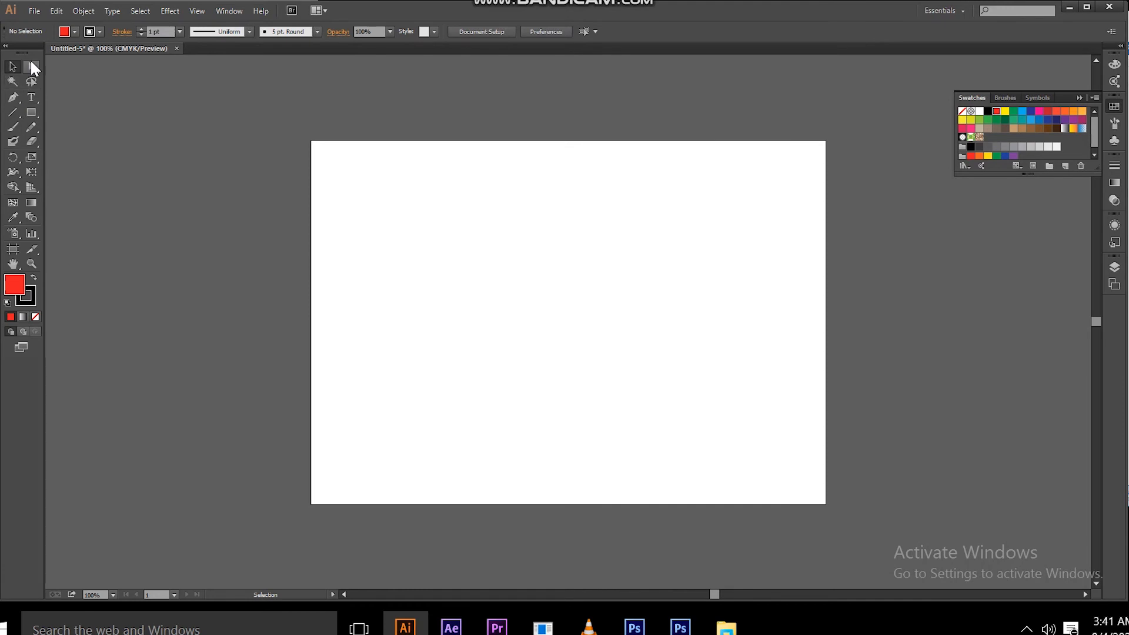
Draw a red rectangle about 12.95 cm wide and 11.61 cm high, and move it to about X 13.7 cm, Y 10.5 cm.
click(33, 110)
drag(467, 251, 693, 451)
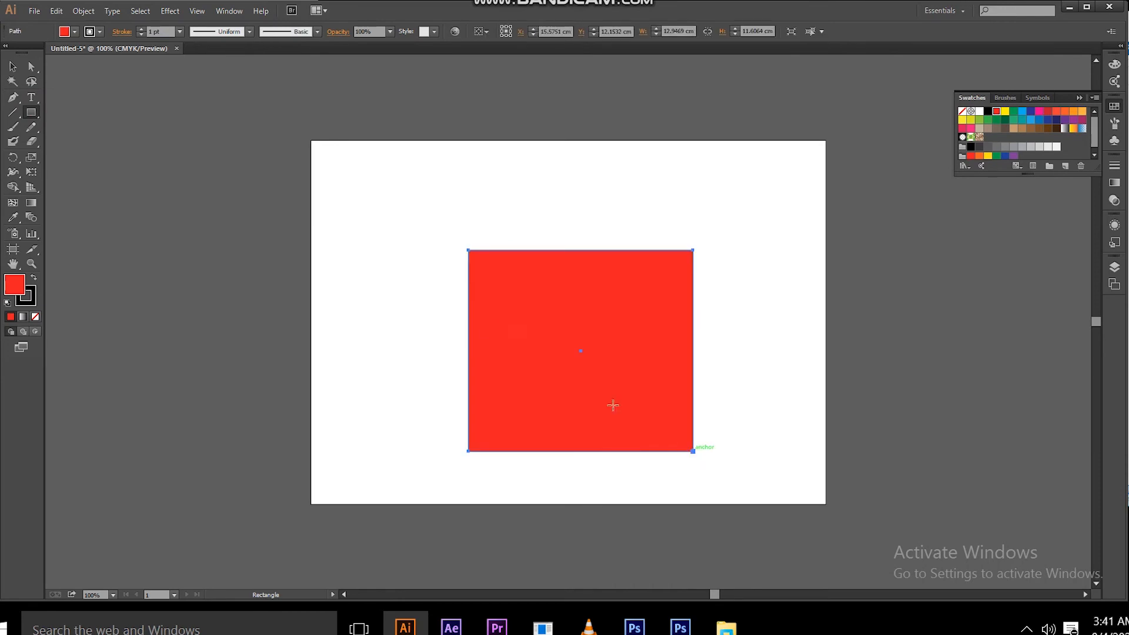
click(14, 68)
drag(613, 331, 580, 302)
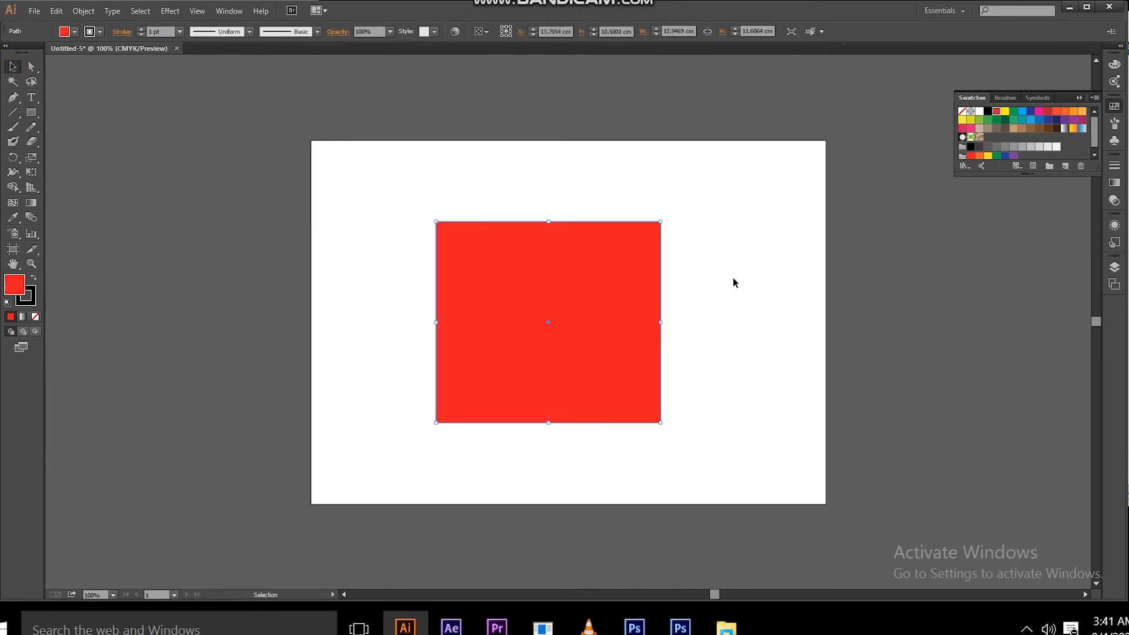
Use Direct Selection to move the rectangle's upper-left anchor point inward to about X 13.3 cm, Y 11.1 cm, forming a triangular shape.
click(31, 66)
click(661, 222)
click(661, 222)
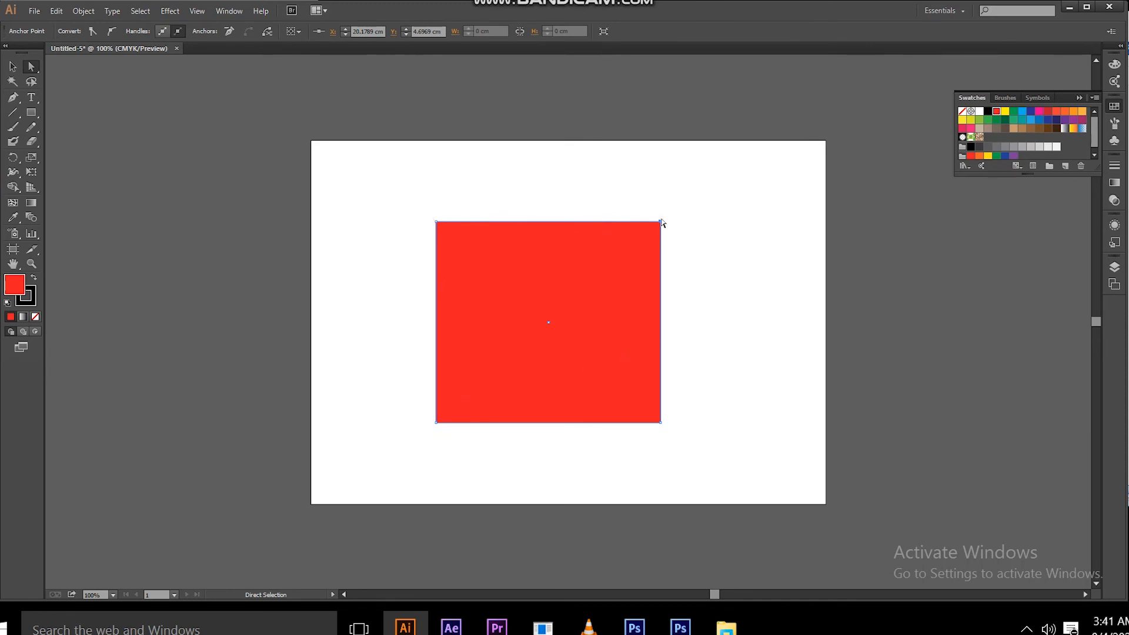
click(660, 222)
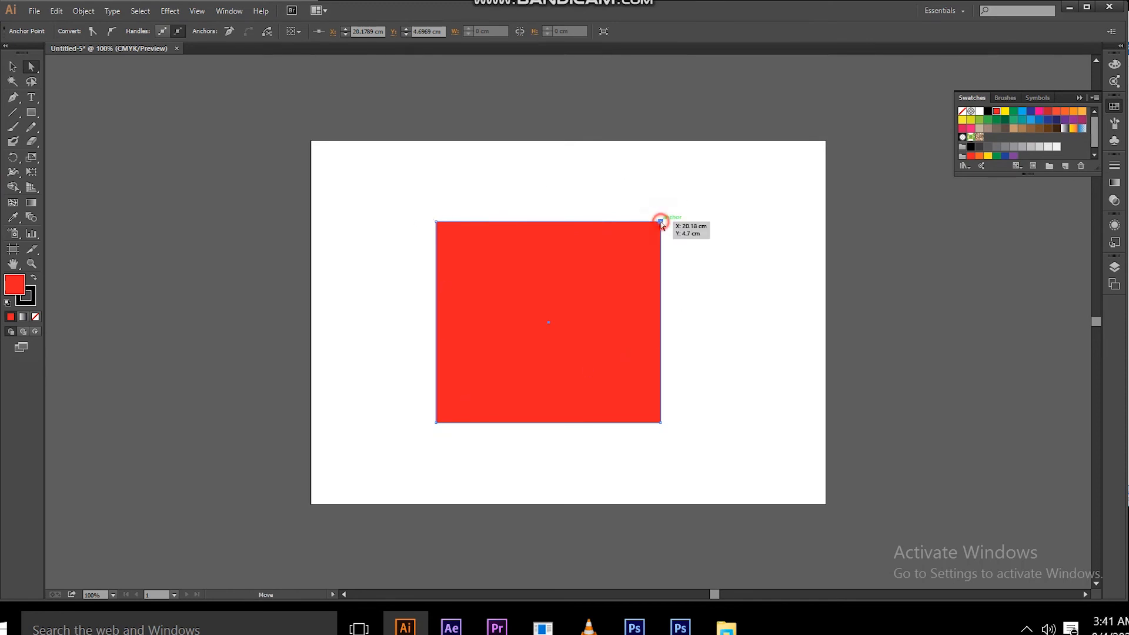
click(436, 222)
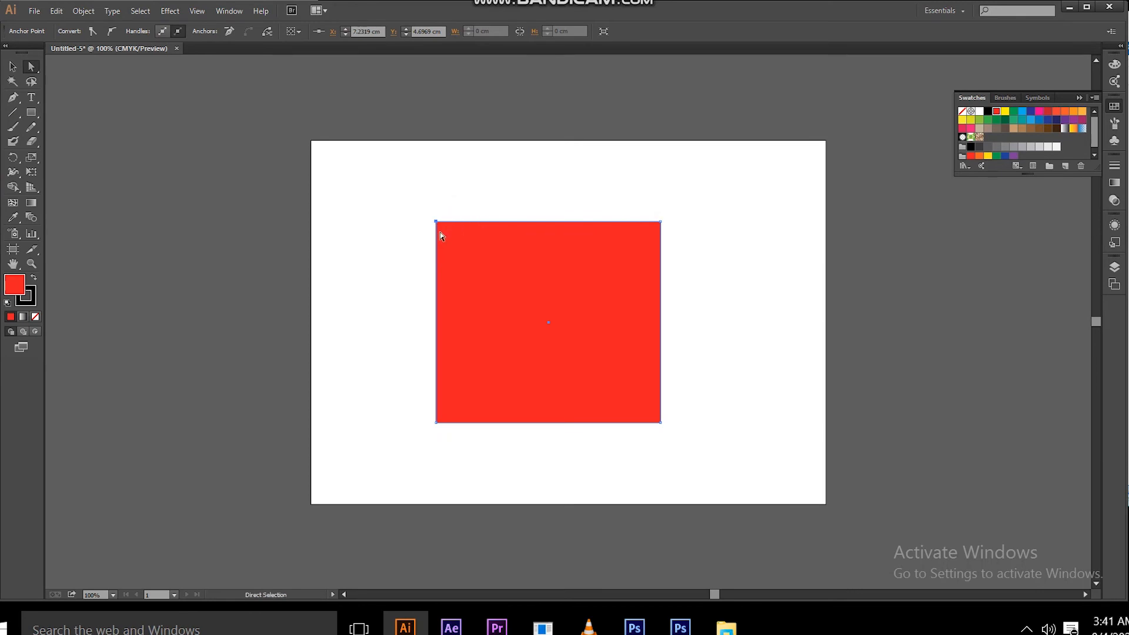
click(436, 221)
drag(438, 223, 549, 324)
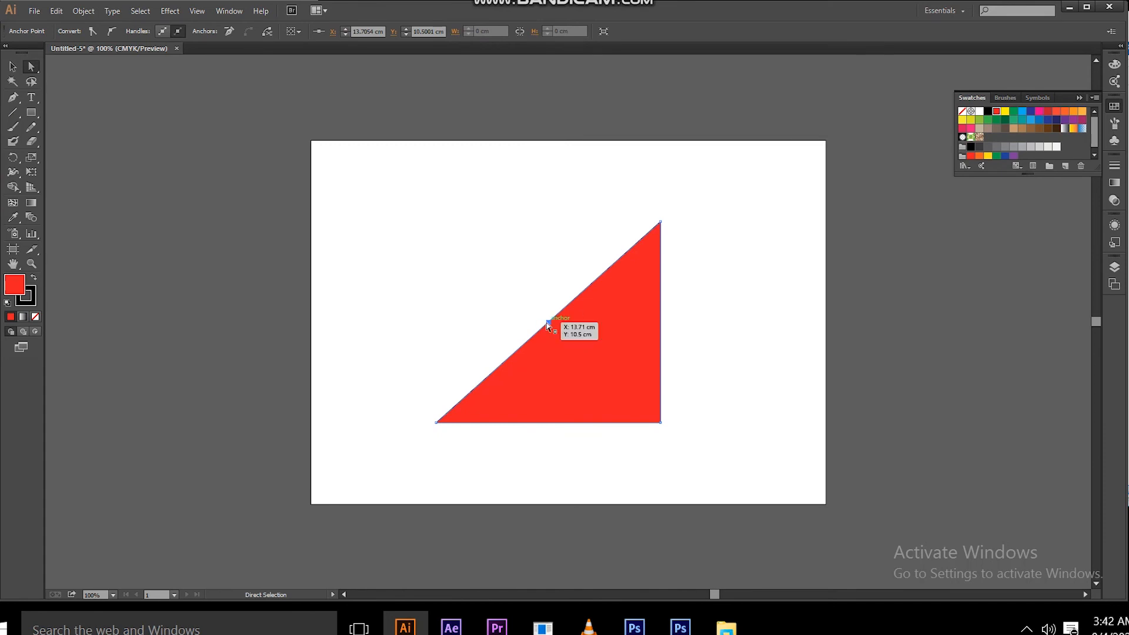
mouse_move(550, 323)
mouse_down()
mouse_move(370, 170)
mouse_move(541, 344)
mouse_move(531, 333)
mouse_move(541, 332)
mouse_up()
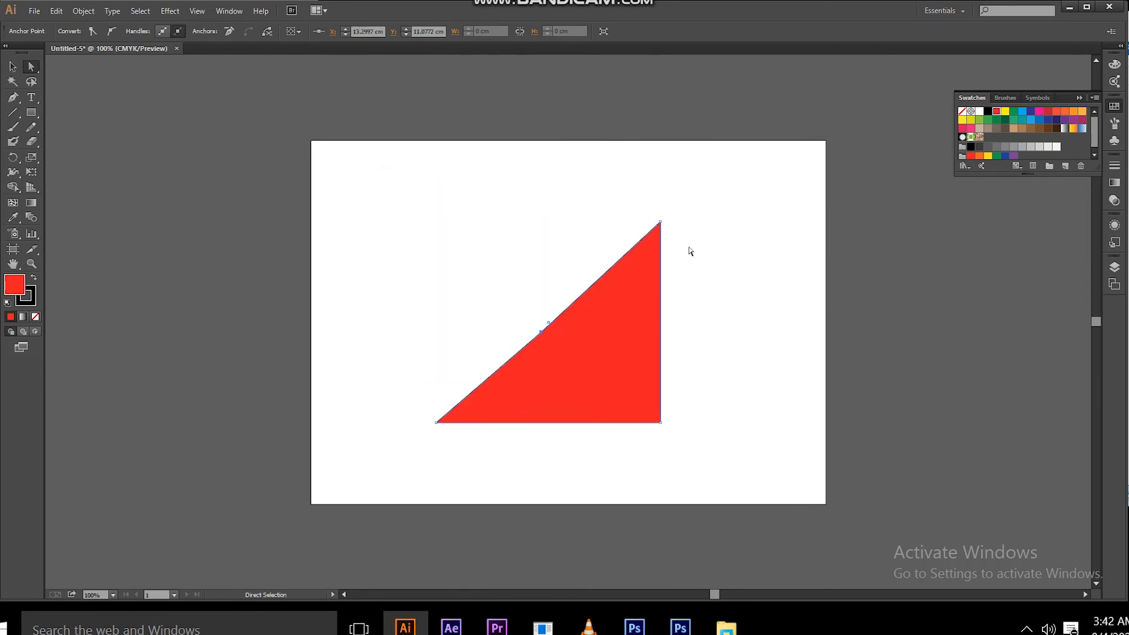
Shift the triangle's lower-right anchor point slightly inward, and move the whole shape partly off the artboard's left edge.
drag(662, 422, 814, 423)
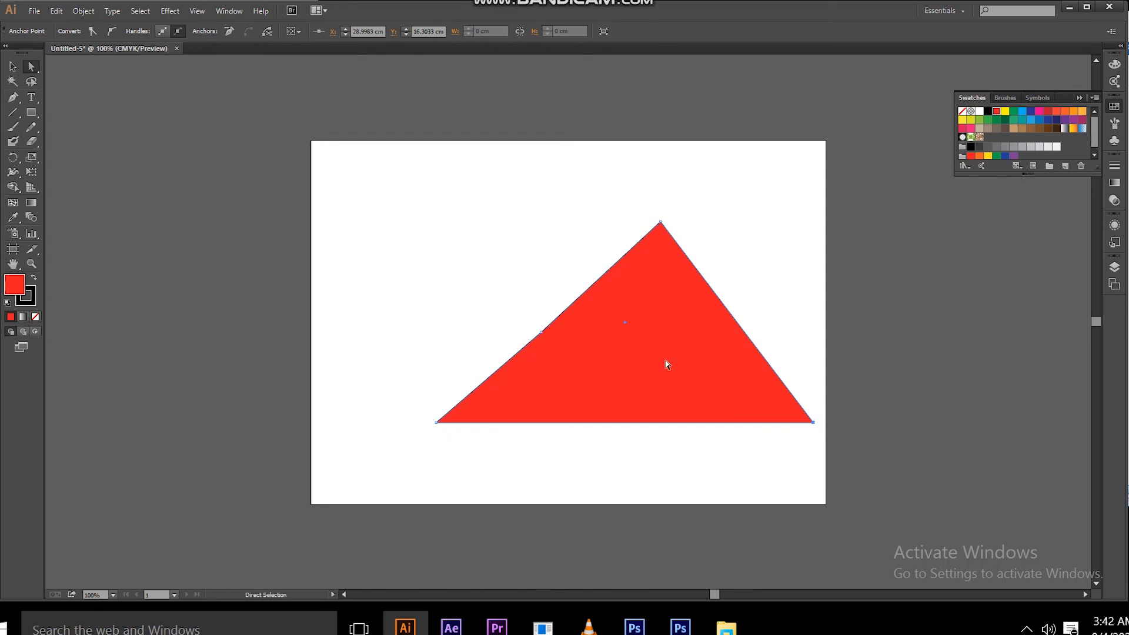
drag(813, 423, 656, 423)
click(12, 66)
drag(586, 357, 171, 204)
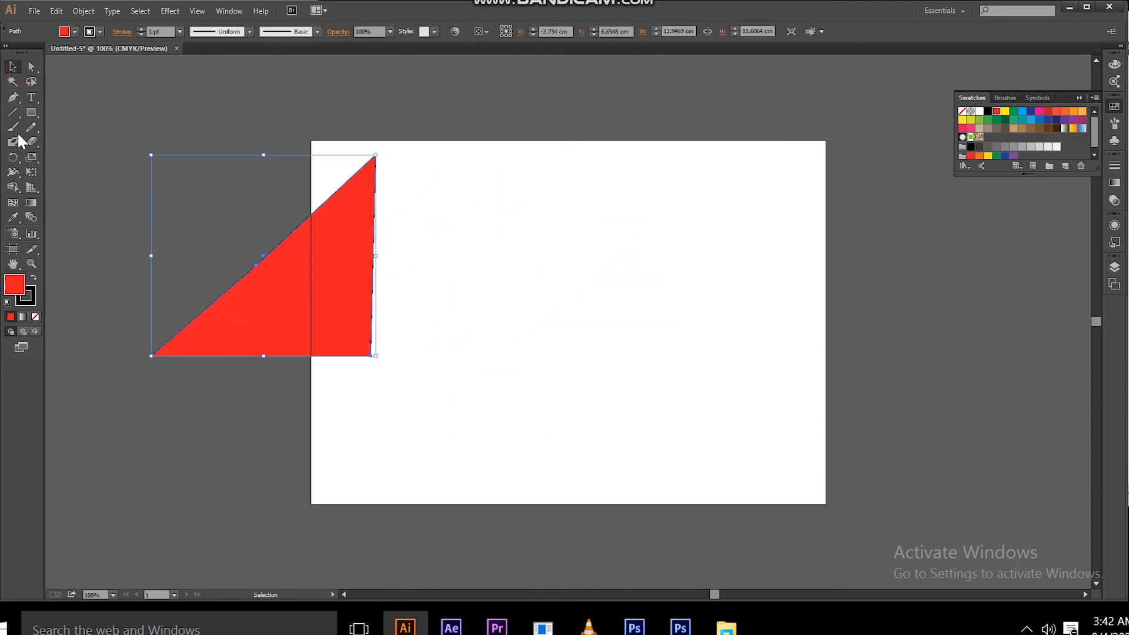
Try out a rounded rectangle in the middle of the artboard, and undo it.
click(33, 110)
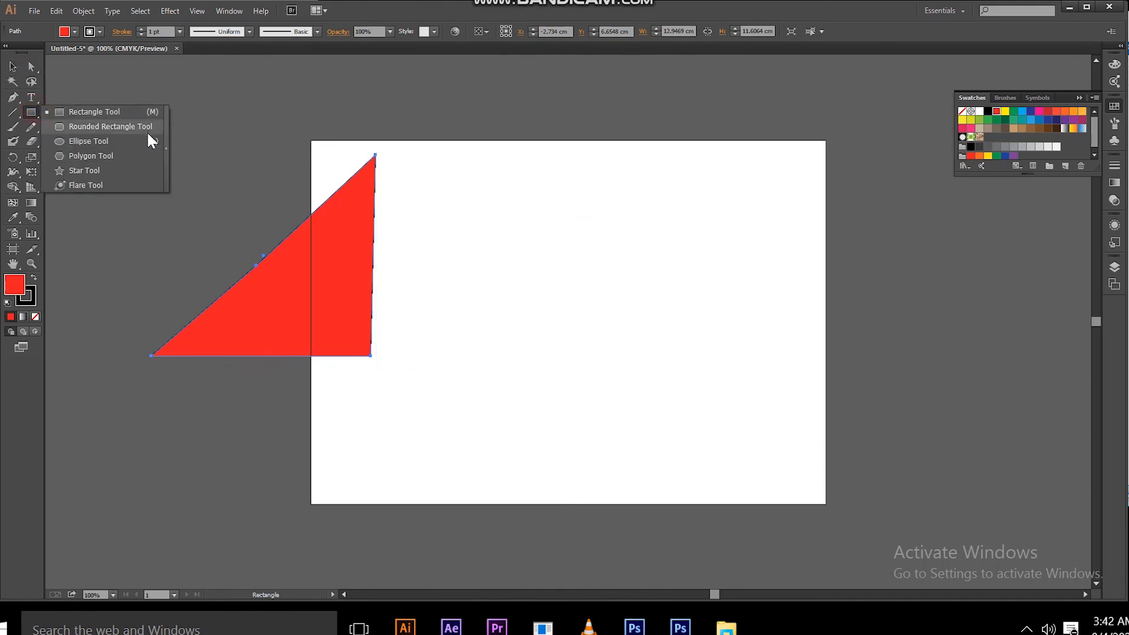
click(147, 126)
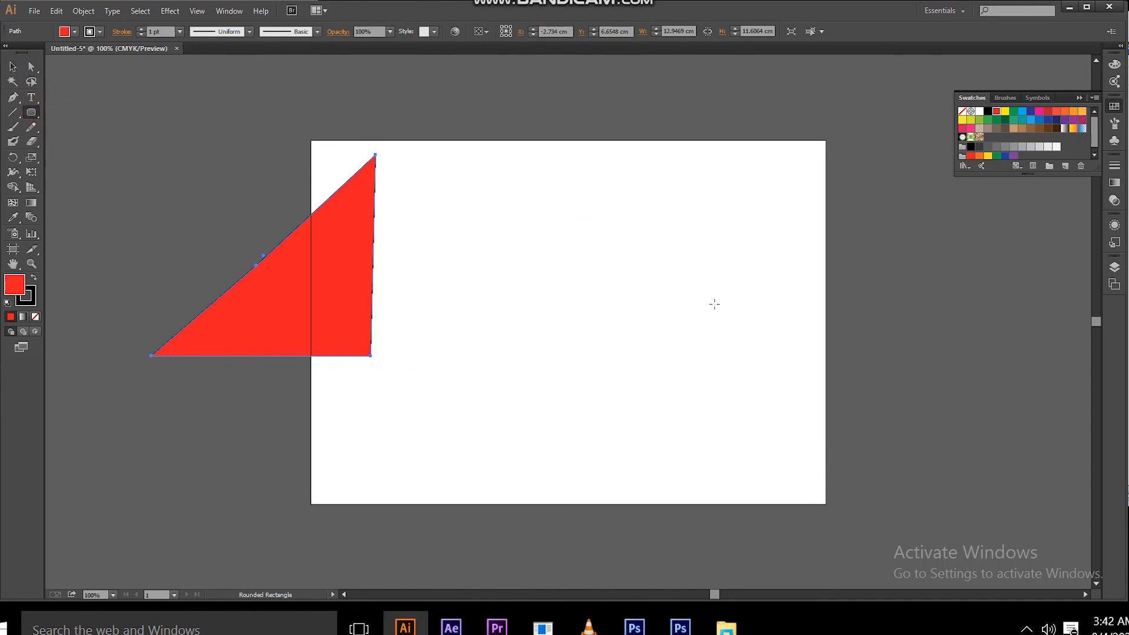
drag(507, 248, 616, 366)
key(ctrl+z)
Draw a circle about 10.72 cm in diameter, and move it to about X 14.5 cm, Y 8.3 cm.
drag(27, 117, 92, 143)
drag(574, 271, 759, 457)
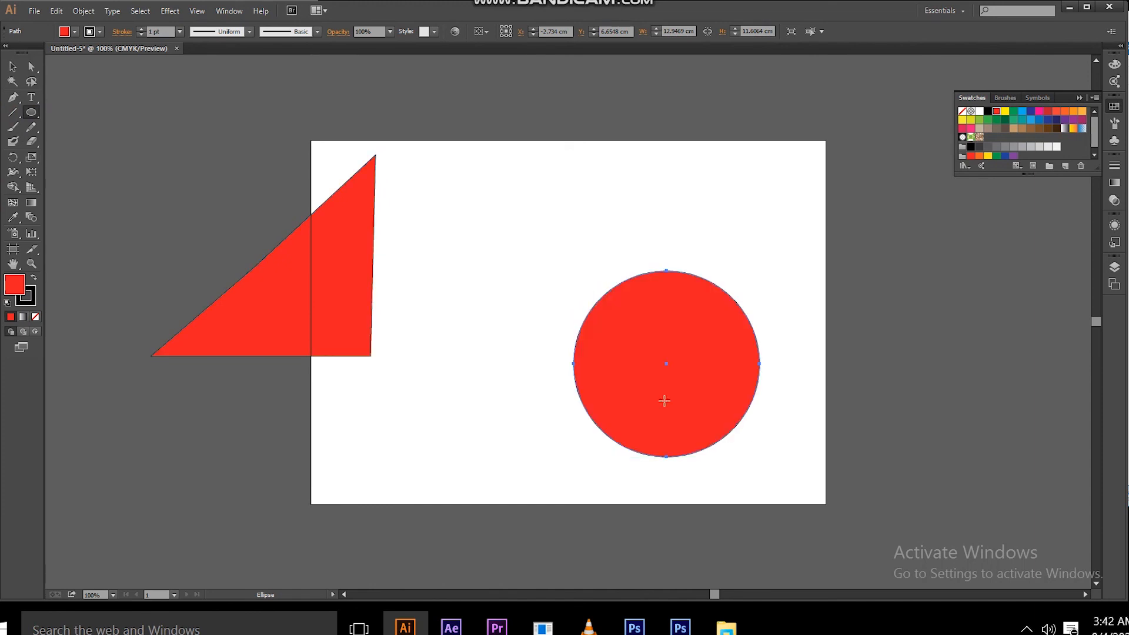
click(31, 66)
drag(666, 336, 562, 256)
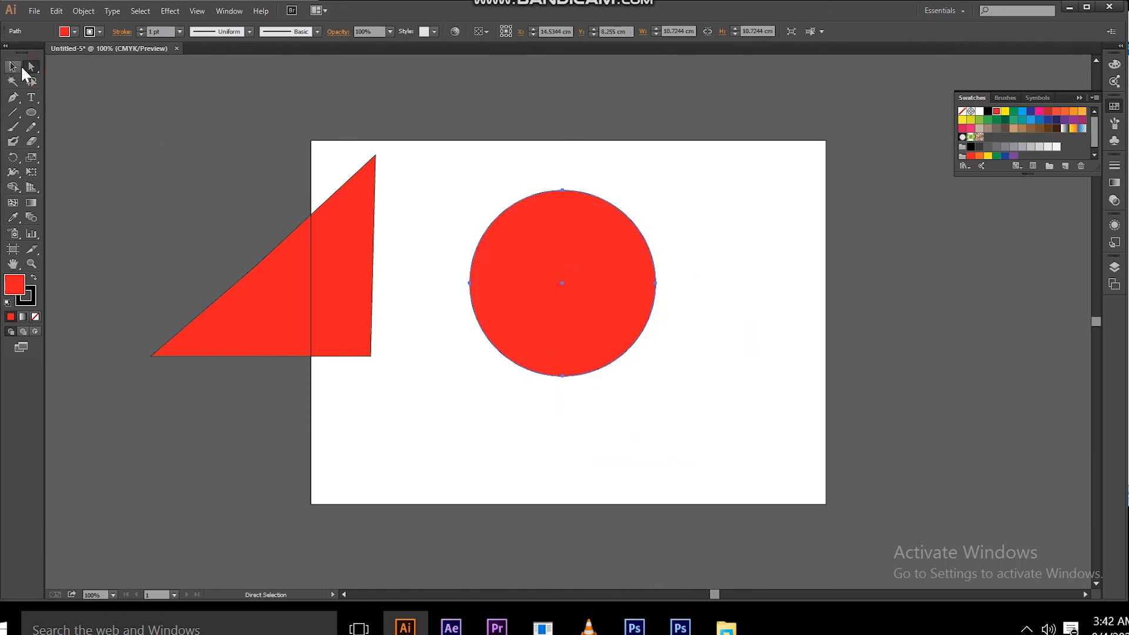
Distort the circle into a wavy blob by pulling the upper direction handles of its left and right anchor points leftward.
click(565, 194)
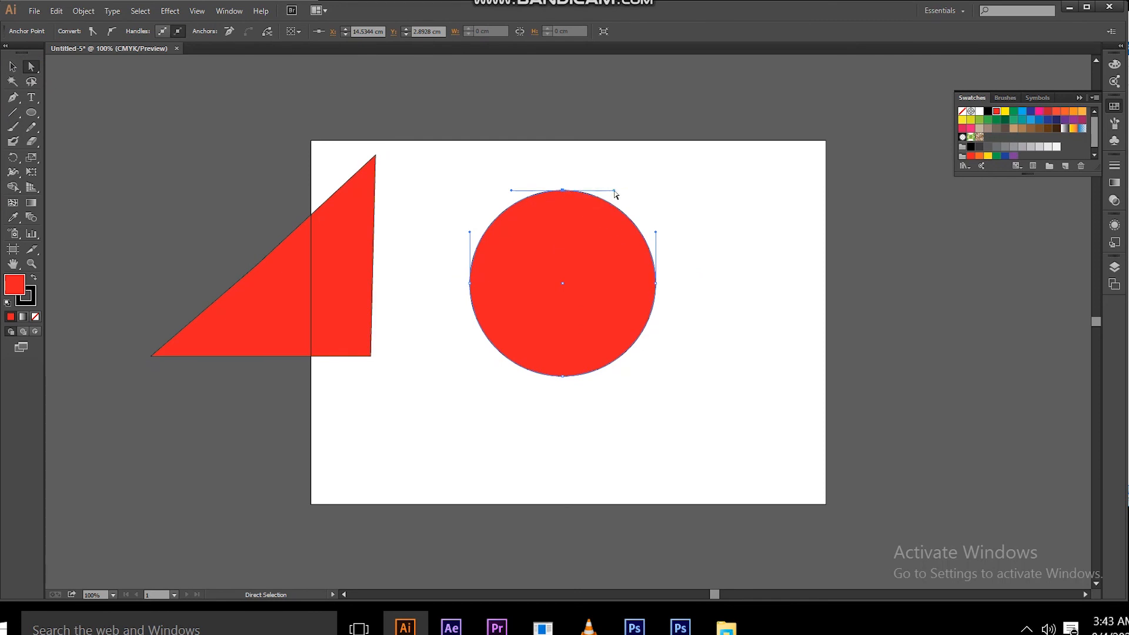
key(ctrl+plus)
key(ctrl+plus)
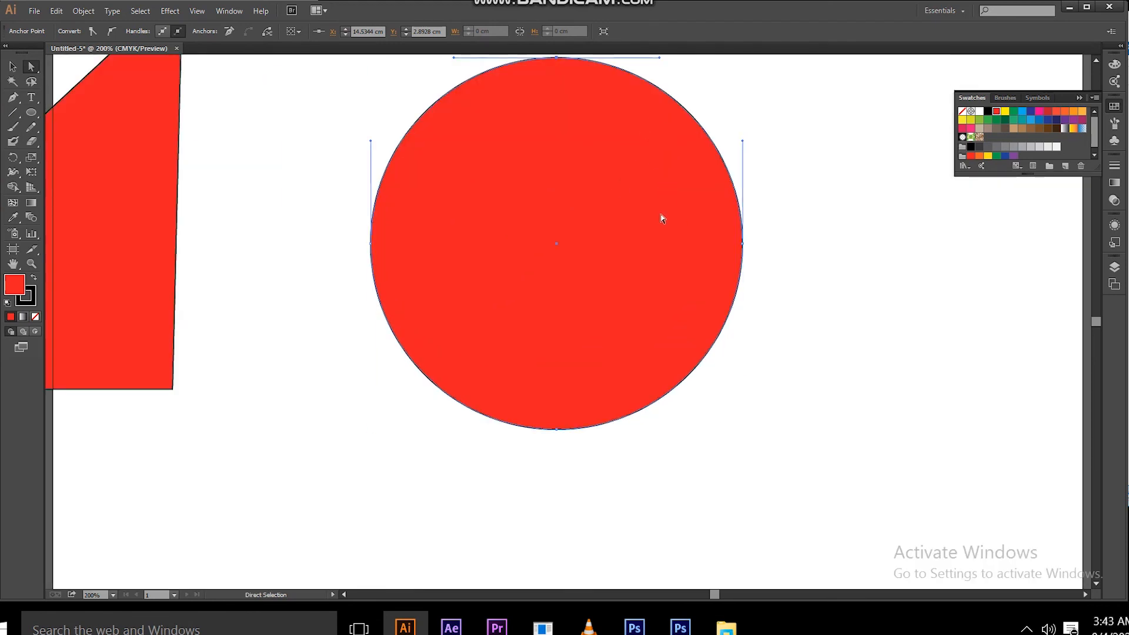
scroll(662, 212, up, 1)
scroll(670, 202, up, 1)
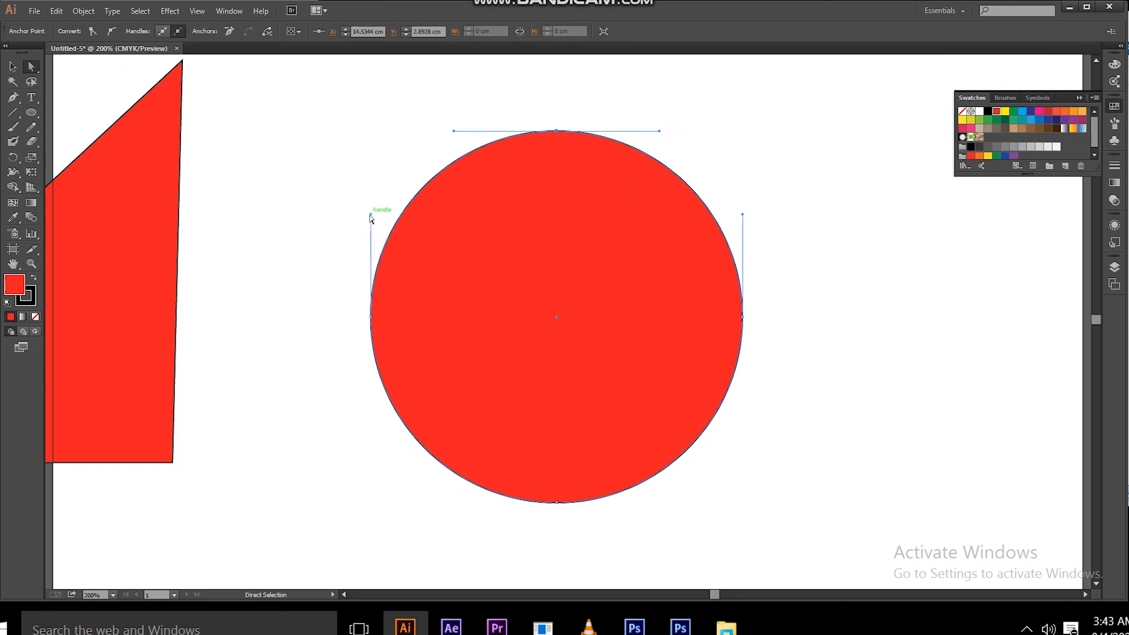
drag(370, 215, 230, 270)
drag(743, 216, 451, 274)
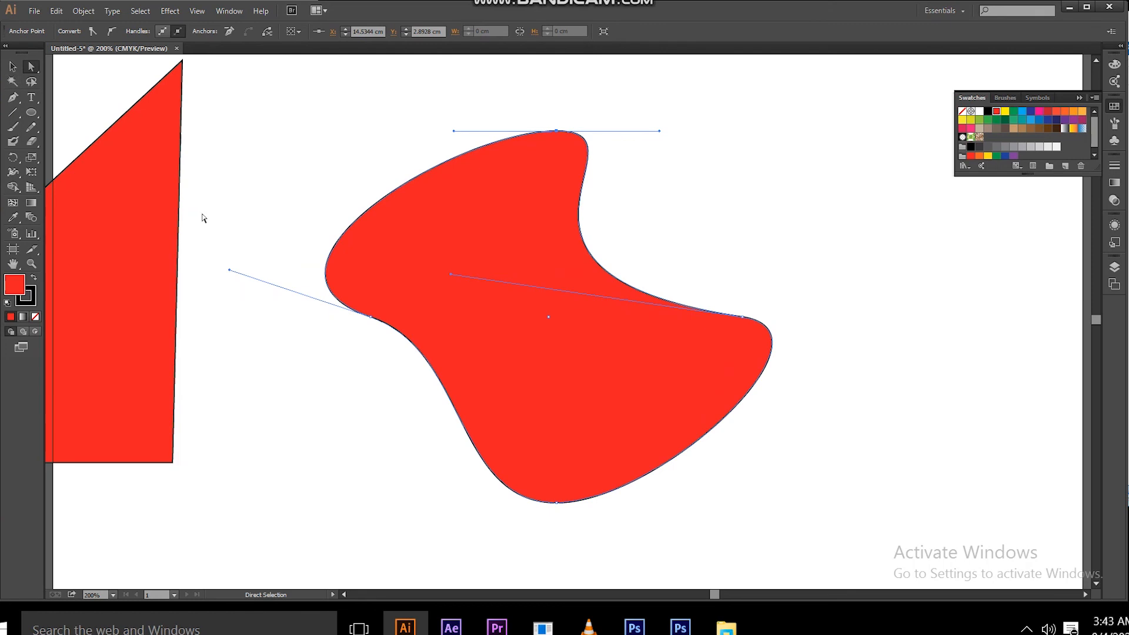
key(ctrl+minus)
key(ctrl+minus)
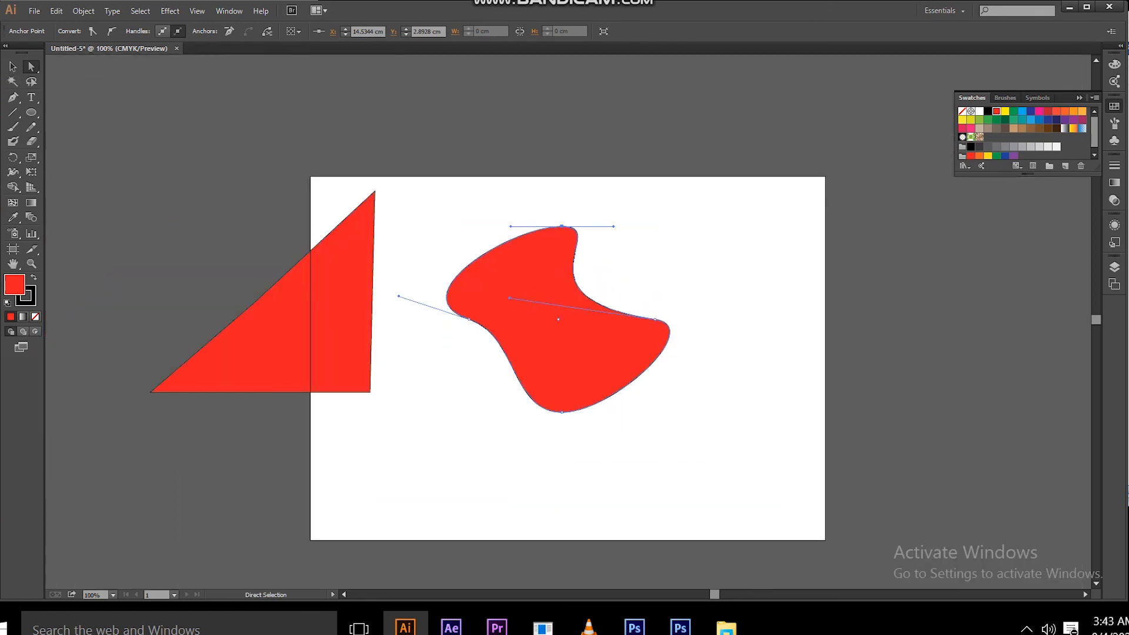